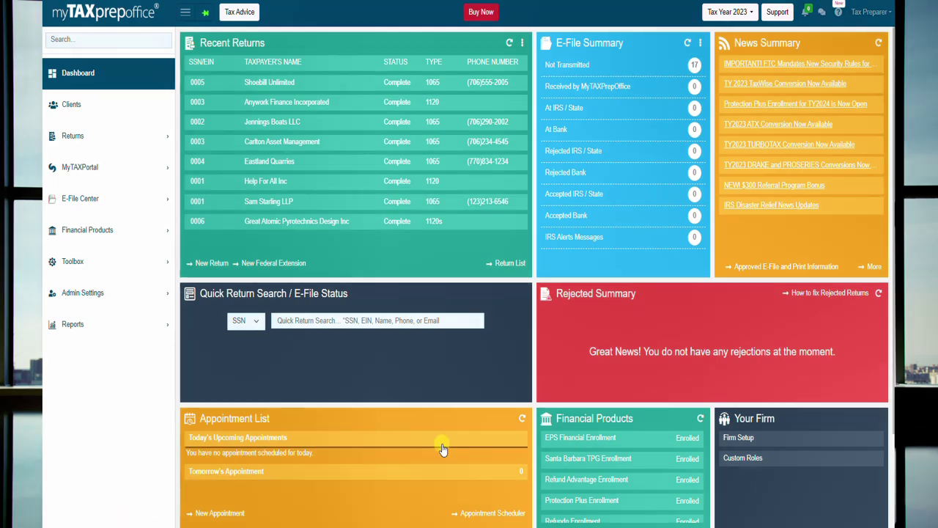
# - Open the firm's Firm Setup settings and scroll down to the Tax Preparer user card
pyautogui.click(740, 437)
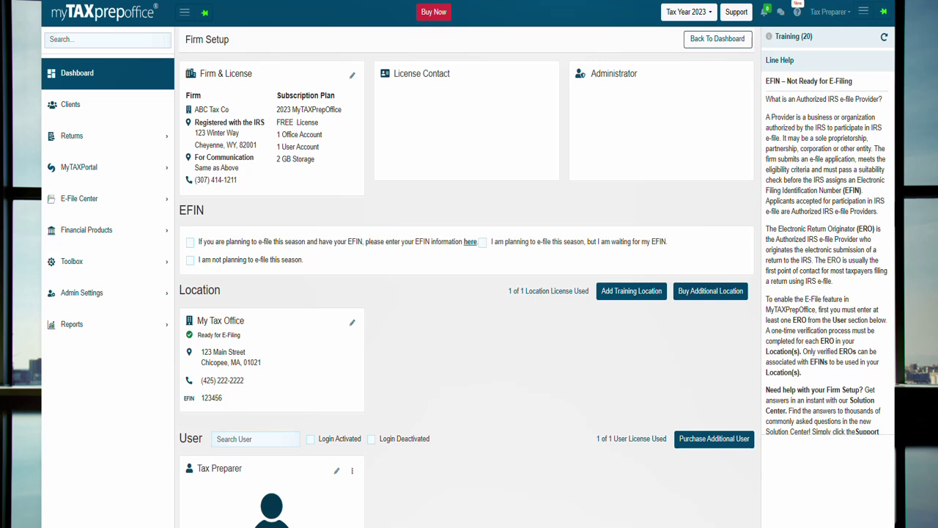
pyautogui.scroll(-3, 516, 419)
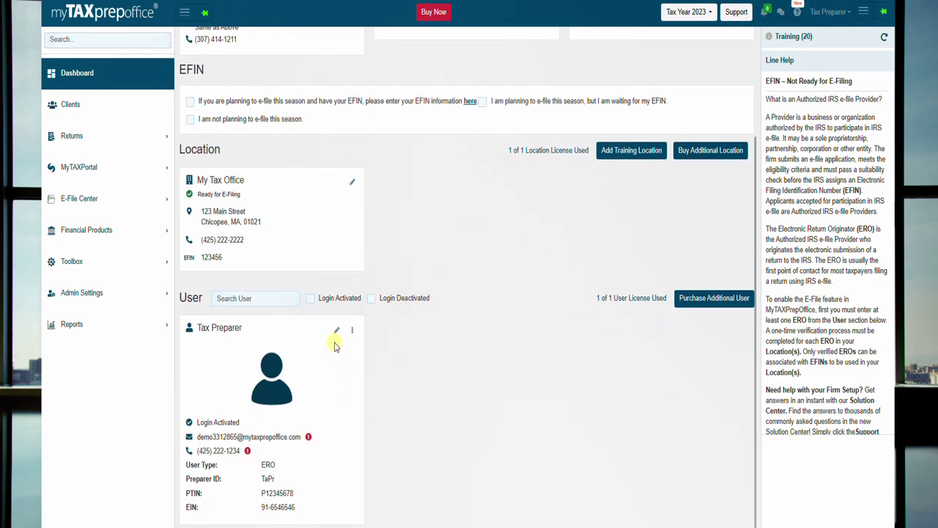
pyautogui.click(334, 335)
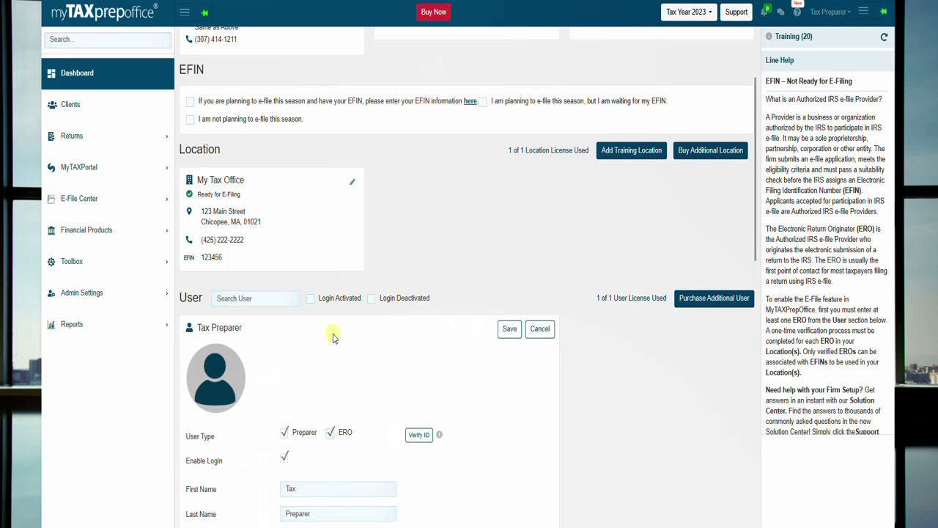
pyautogui.scroll(-1, 333, 336)
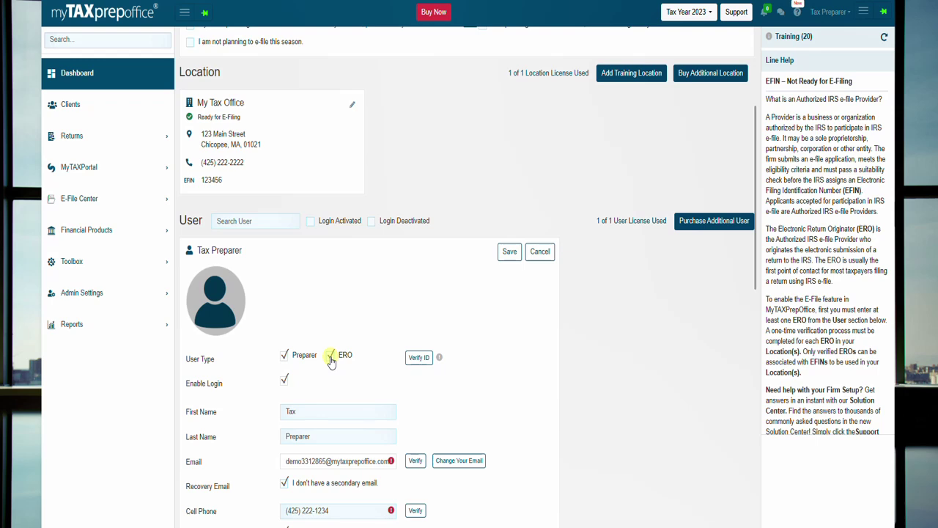
pyautogui.scroll(-1, 332, 361)
pyautogui.scroll(-1, 330, 361)
pyautogui.scroll(-1, 336, 362)
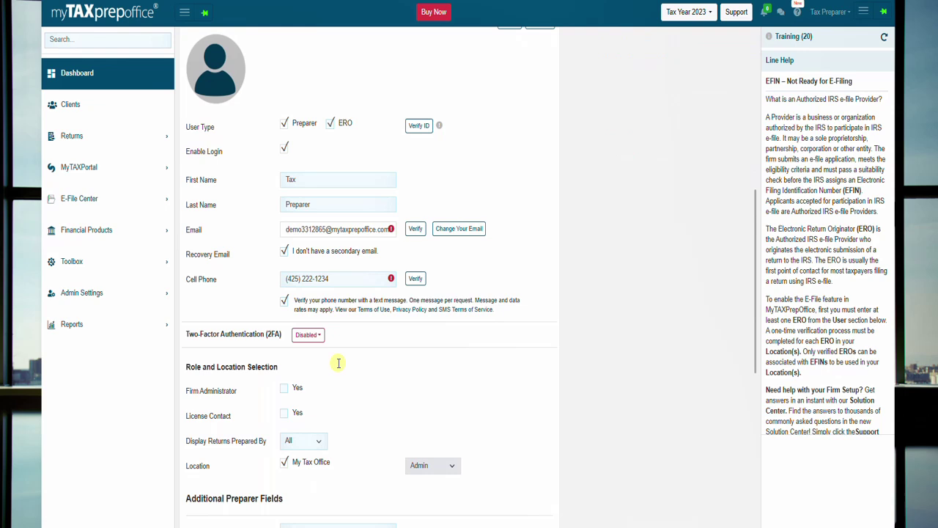
pyautogui.scroll(1, 379, 370)
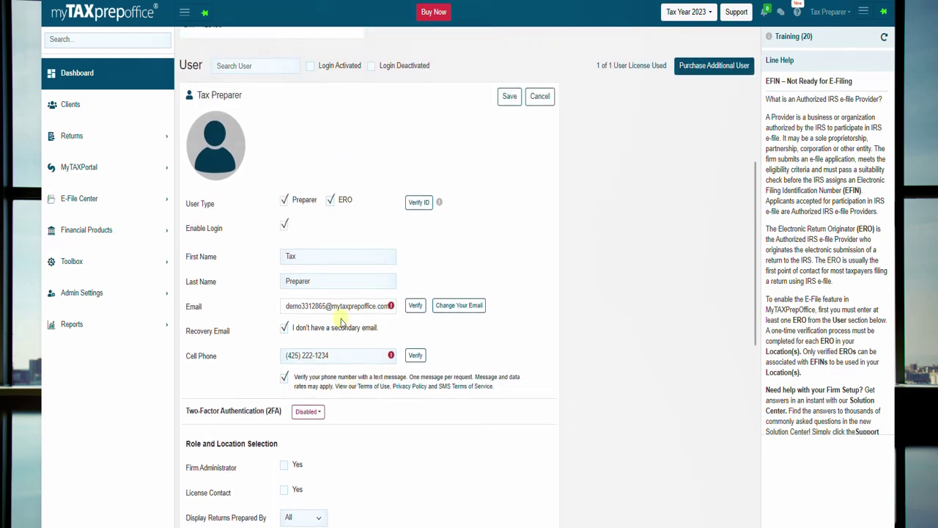
# - Start identity verification for the ERO and scroll the dialog to 'How does it work?'
pyautogui.click(420, 204)
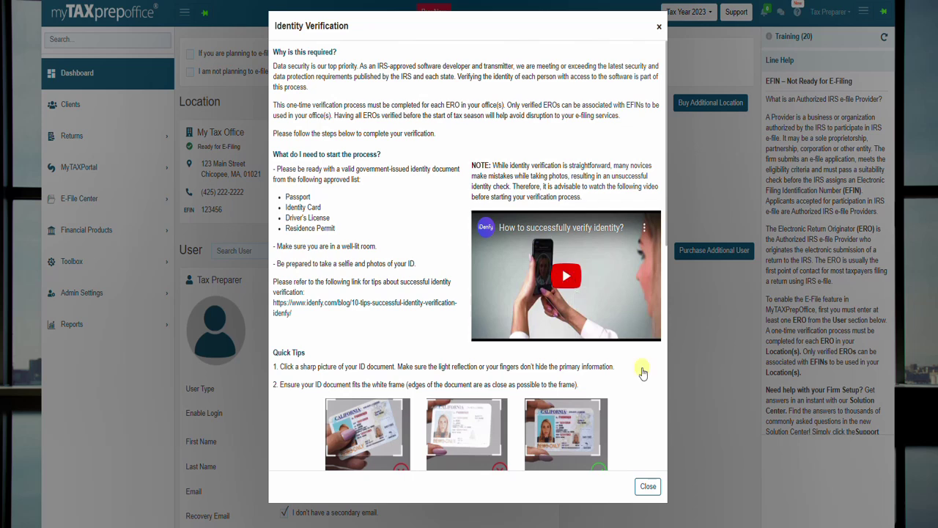
pyautogui.scroll(-2, 643, 372)
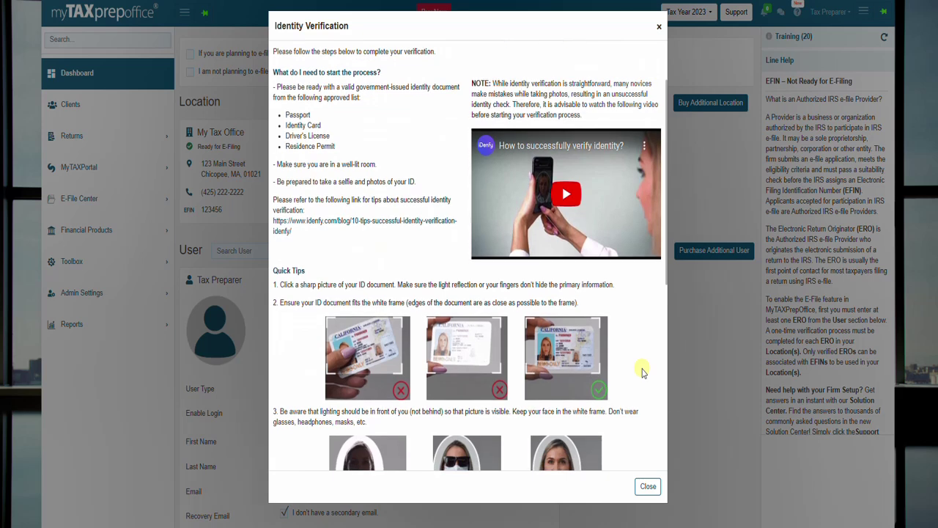
pyautogui.scroll(-2, 642, 373)
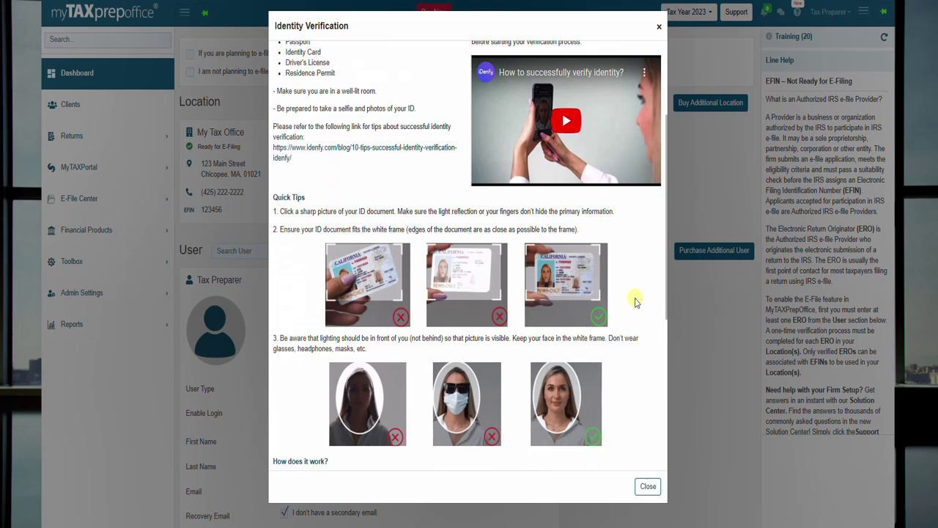
pyautogui.scroll(-3, 636, 301)
pyautogui.scroll(-2, 636, 301)
pyautogui.scroll(-2, 636, 302)
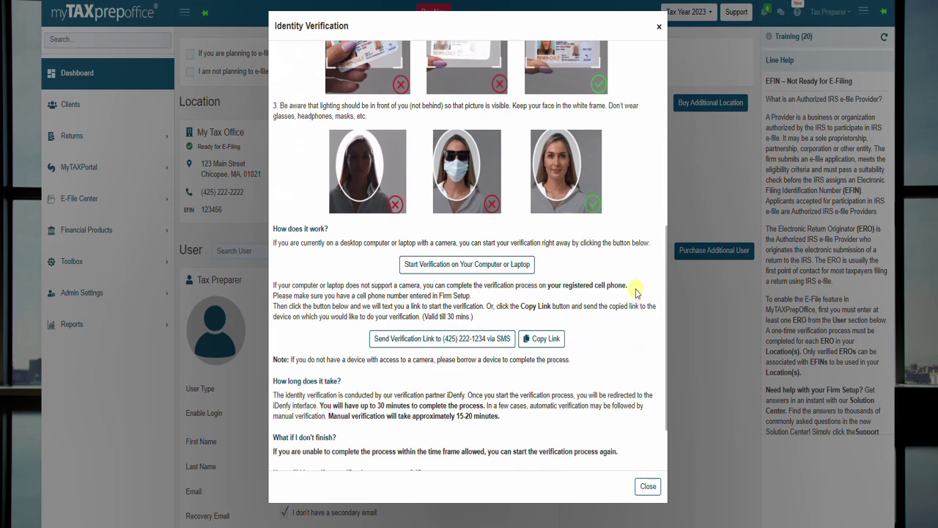
pyautogui.click(466, 270)
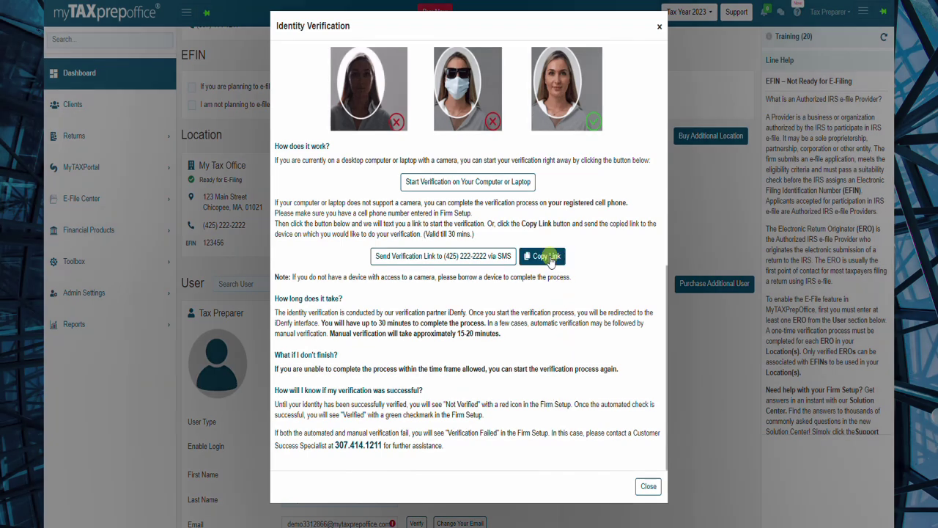
# - Copy the identity verification link for use on another device
pyautogui.click(550, 257)
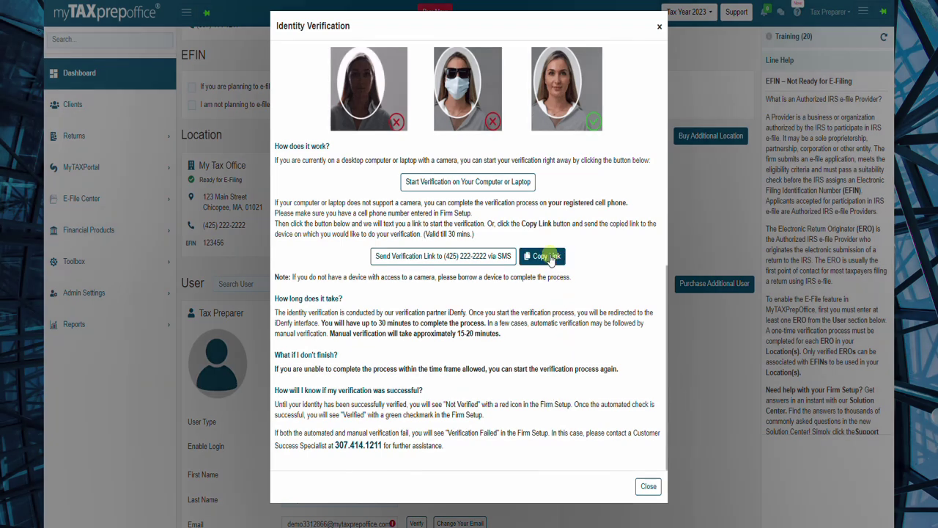